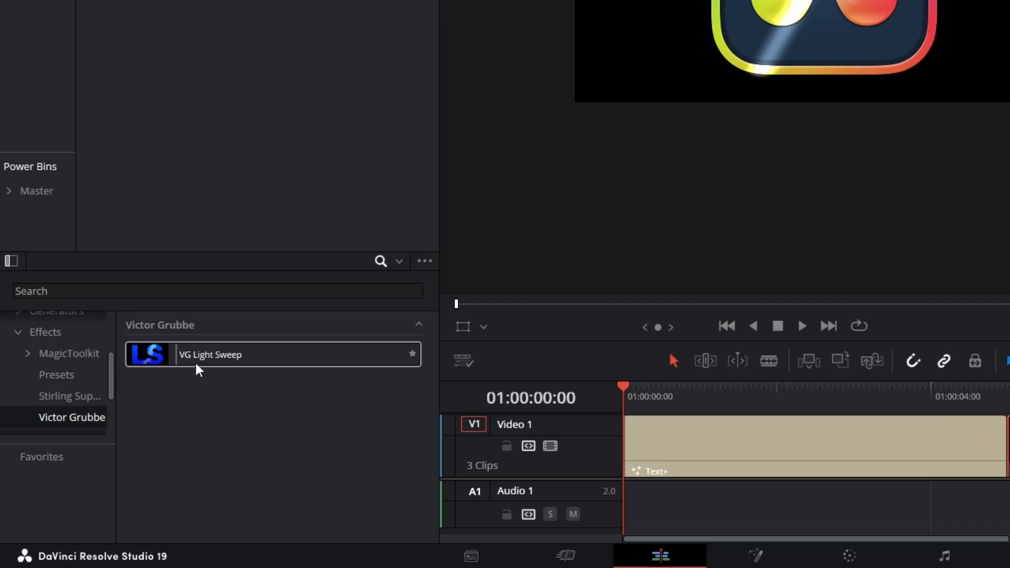
# Apply the VG Light Sweep effect to the Text+ clip and move it above Glow in the effect order
pyautogui.click(282, 348)
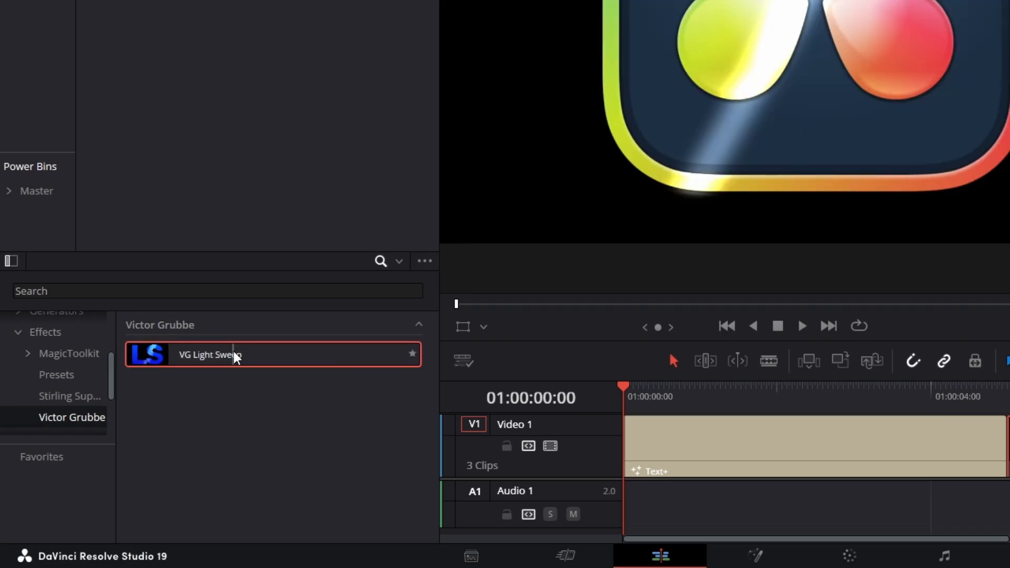
pyautogui.moveTo(235, 357); pyautogui.dragTo(680, 457)
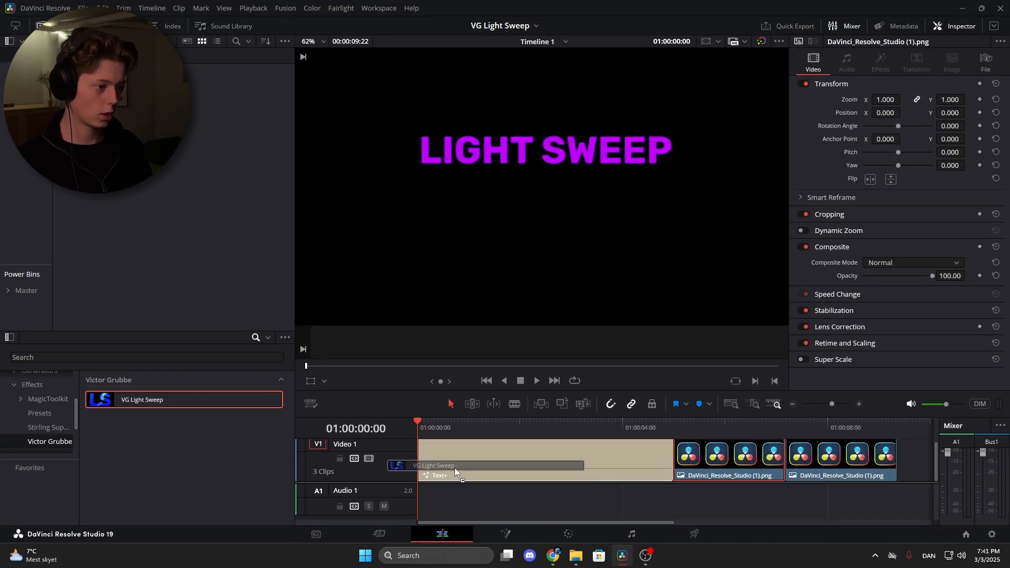
pyautogui.moveTo(455, 470); pyautogui.dragTo(454, 468)
pyautogui.click(878, 63)
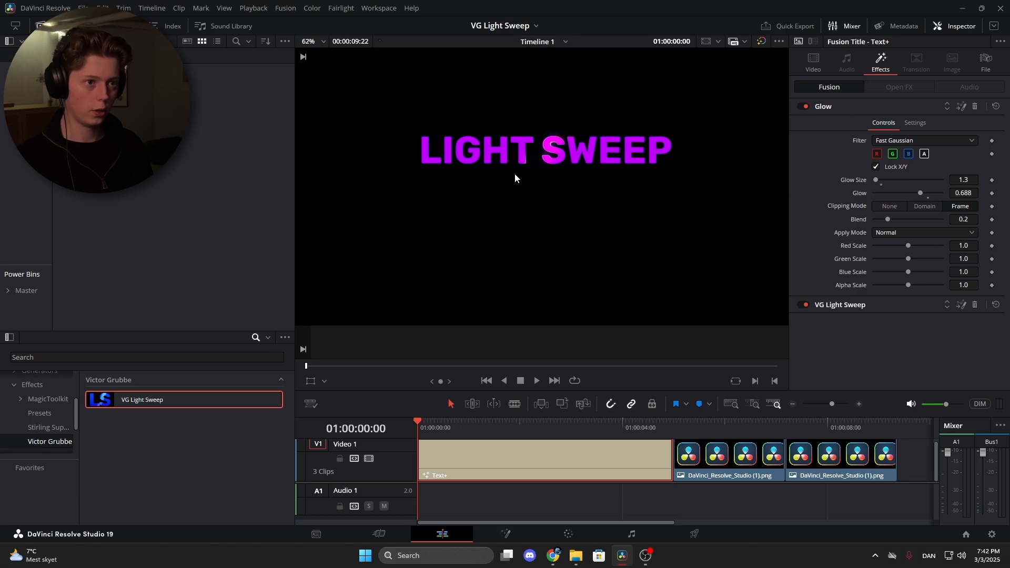
pyautogui.click(947, 109)
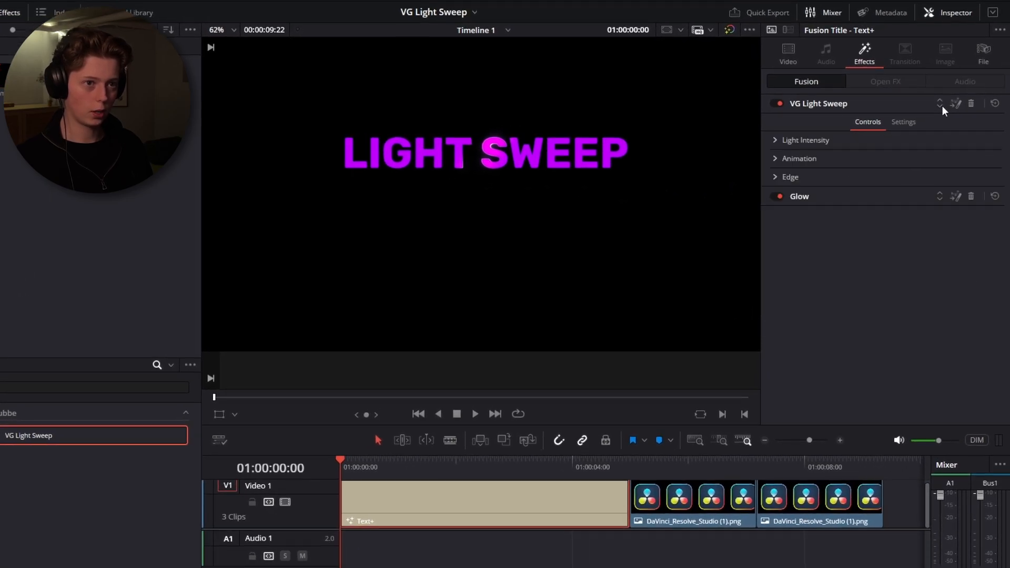
# Raise the sweep's light intensity to about 3.6 and its width to about 0.047, resetting the glow size to 10.0
pyautogui.scroll(5, 498, 252)
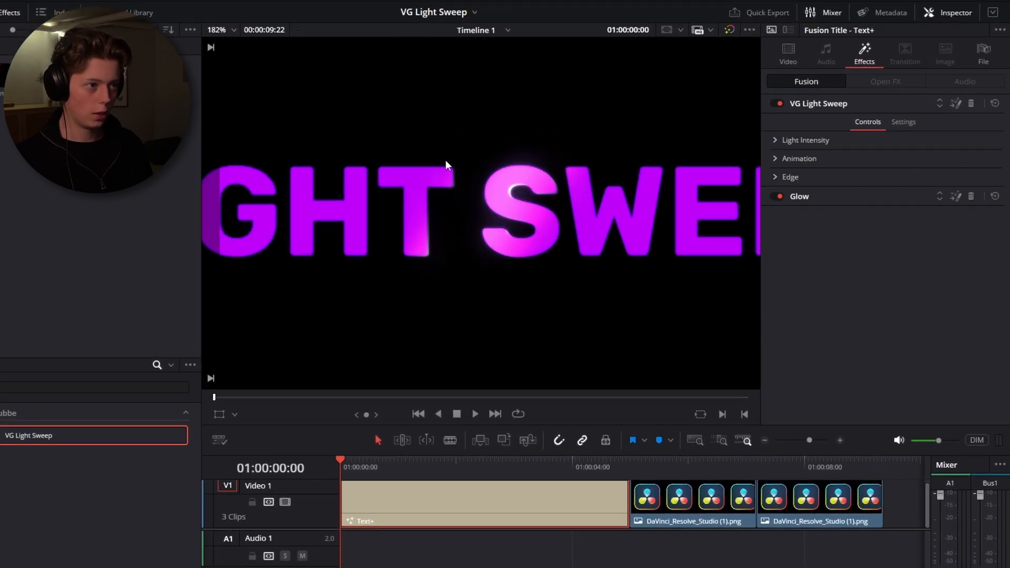
pyautogui.click(776, 139)
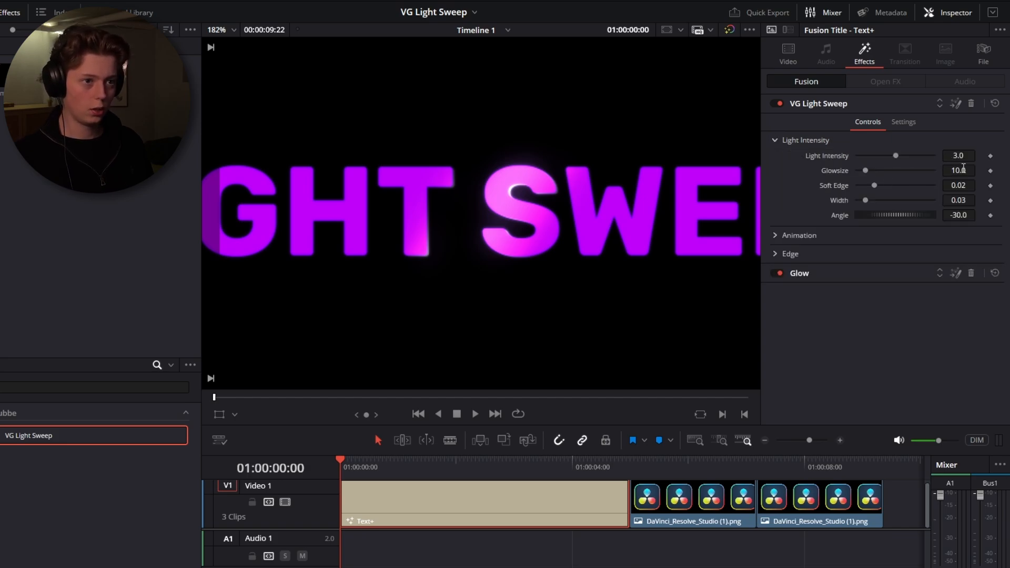
pyautogui.moveTo(953, 154); pyautogui.dragTo(911, 171)
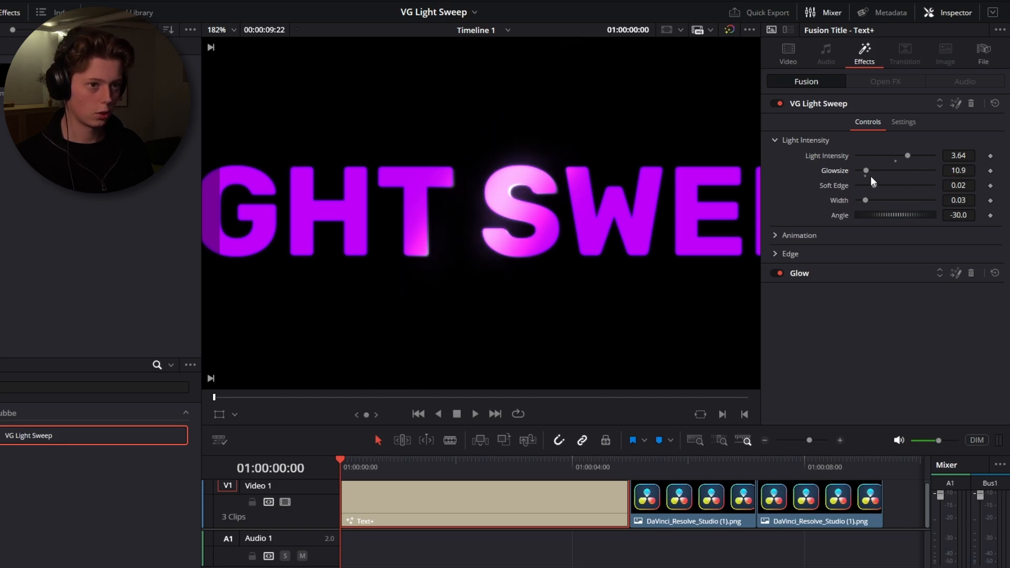
pyautogui.click(865, 177)
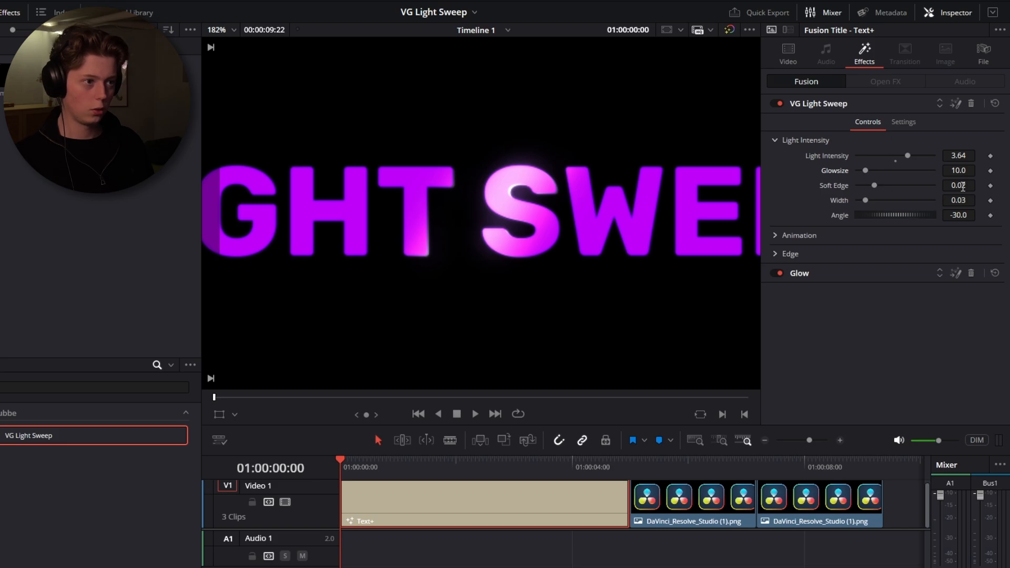
pyautogui.moveTo(971, 159); pyautogui.dragTo(912, 248)
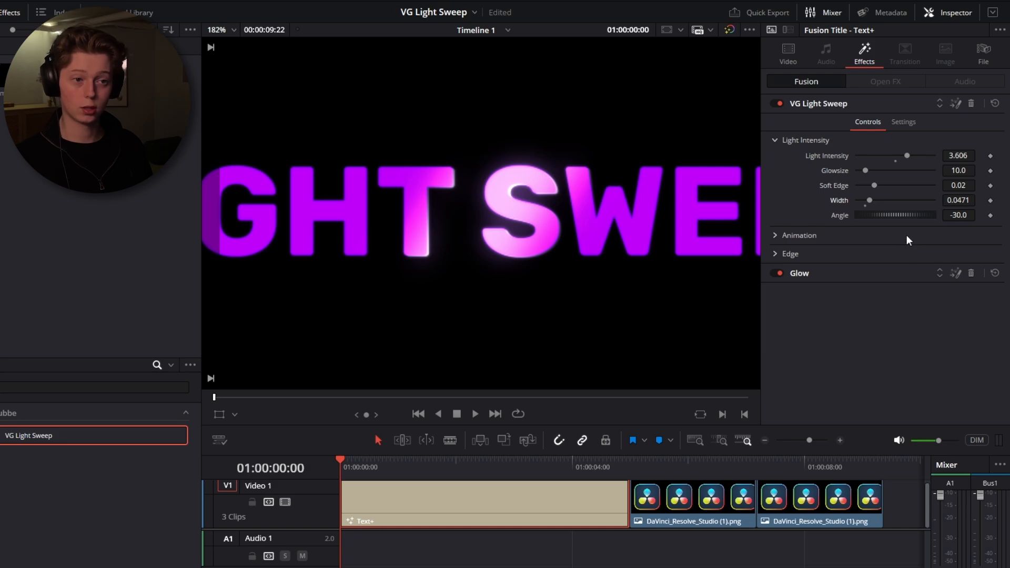
# Try a soft edge of 0.0 on the light sweep, reset it to 0.02, and try out the sweep angle
pyautogui.moveTo(958, 185); pyautogui.dragTo(558, 165)
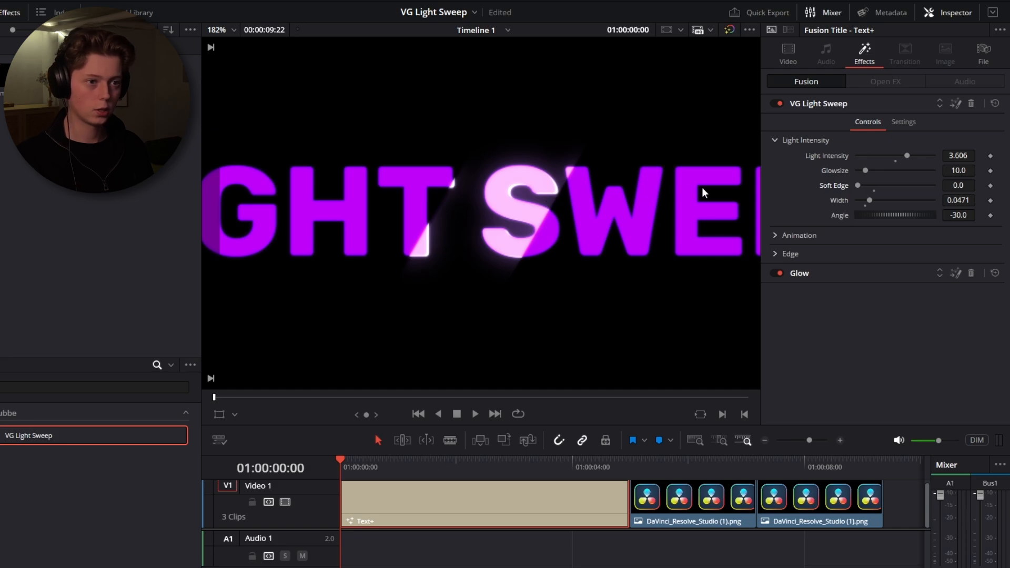
pyautogui.click(874, 191)
pyautogui.click(873, 191)
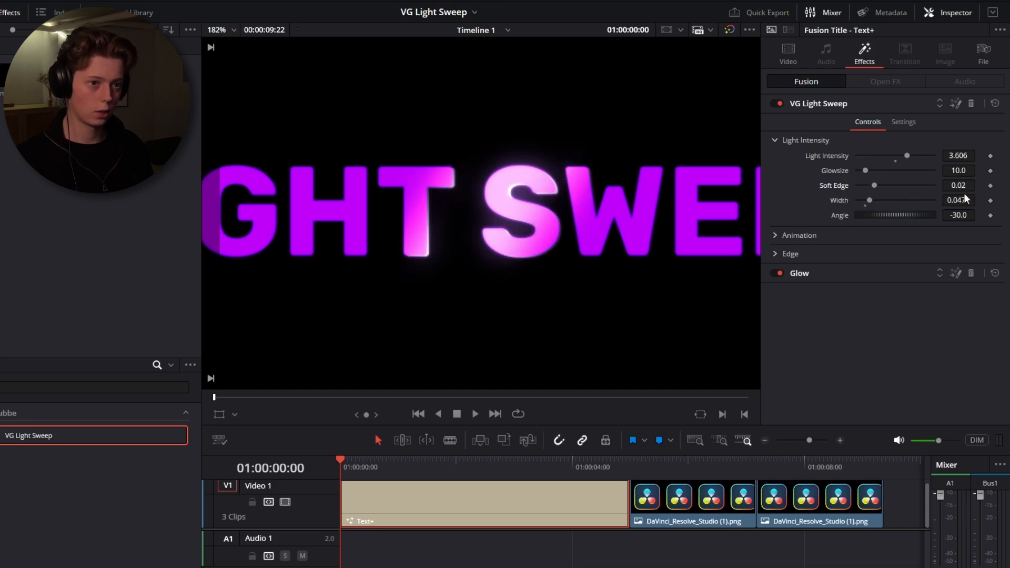
pyautogui.moveTo(942, 210)
pyautogui.mouseDown()
pyautogui.moveTo(975, 210)
pyautogui.moveTo(953, 209)
pyautogui.mouseUp()
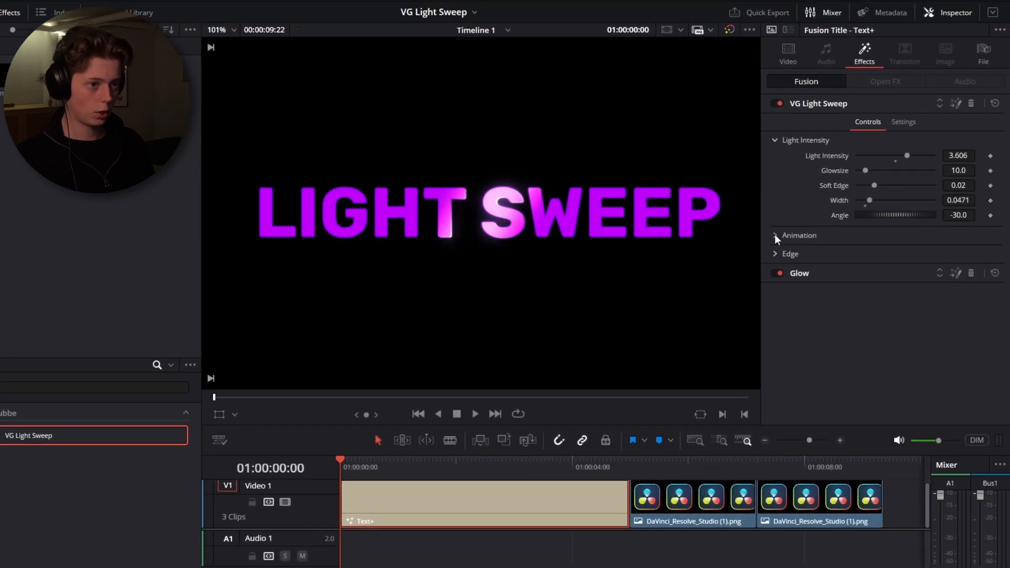
# Set the sweep animation's start position to -0.224 and, viewing the end of the text clip, its end position to 0.467
pyautogui.click(816, 234)
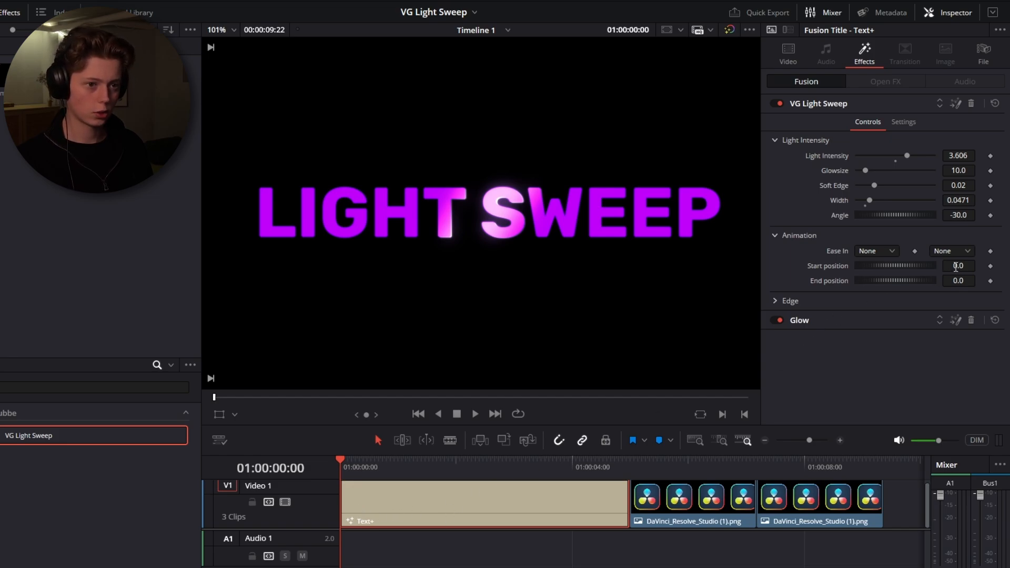
pyautogui.moveTo(956, 267); pyautogui.dragTo(917, 267)
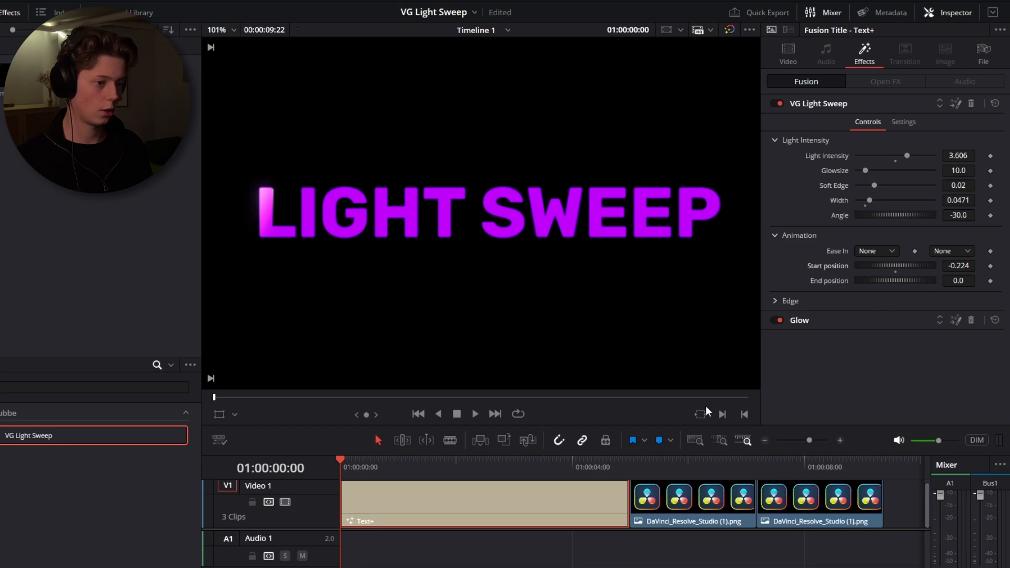
pyautogui.moveTo(618, 470); pyautogui.dragTo(624, 474)
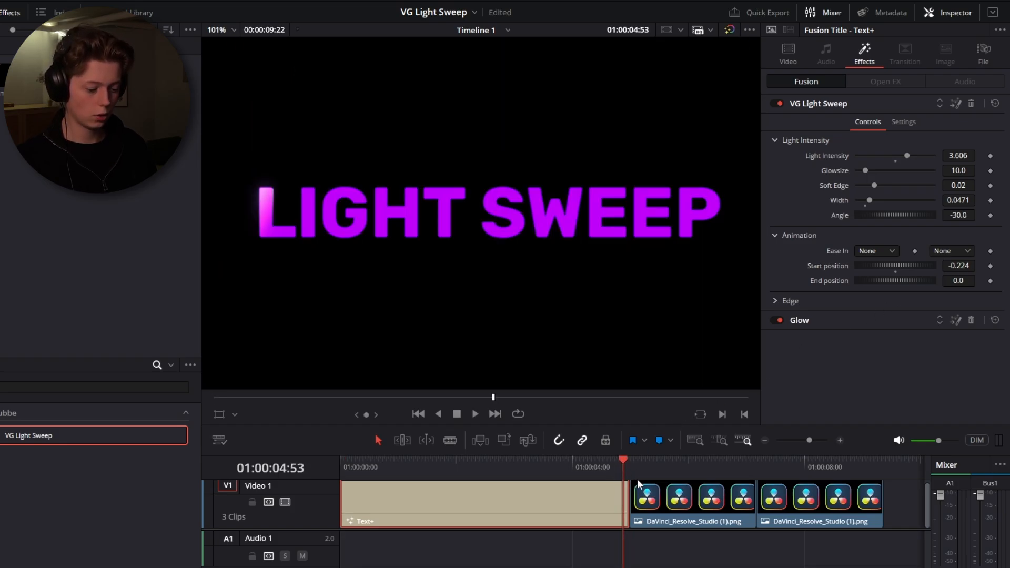
pyautogui.press('Right')
pyautogui.press('Right')
pyautogui.press('Right')
pyautogui.moveTo(966, 284); pyautogui.dragTo(997, 284)
# Play the timeline from the start to preview the light sweep across the text
pyautogui.press('Home')
pyautogui.press('space')
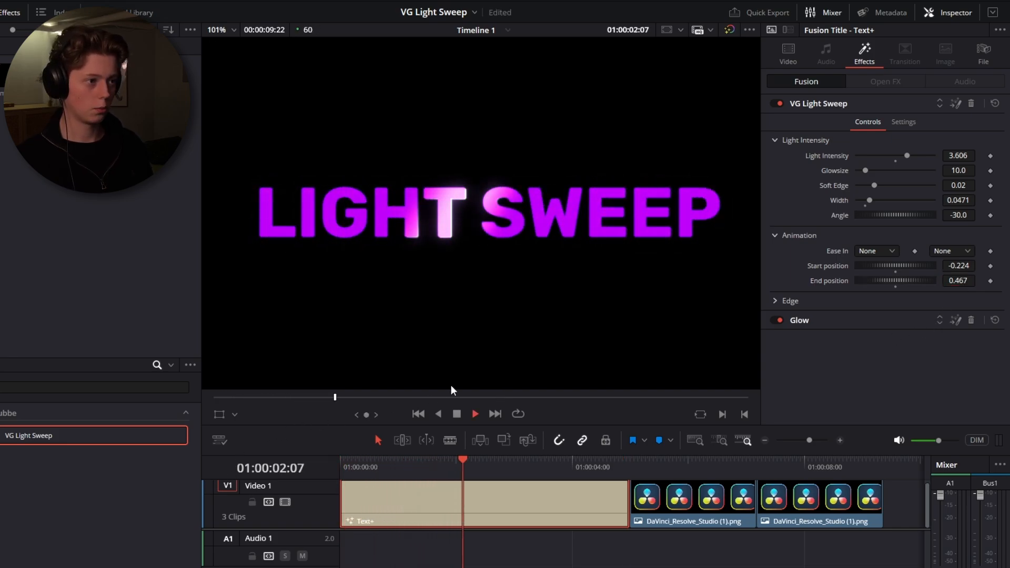
pyautogui.press('space')
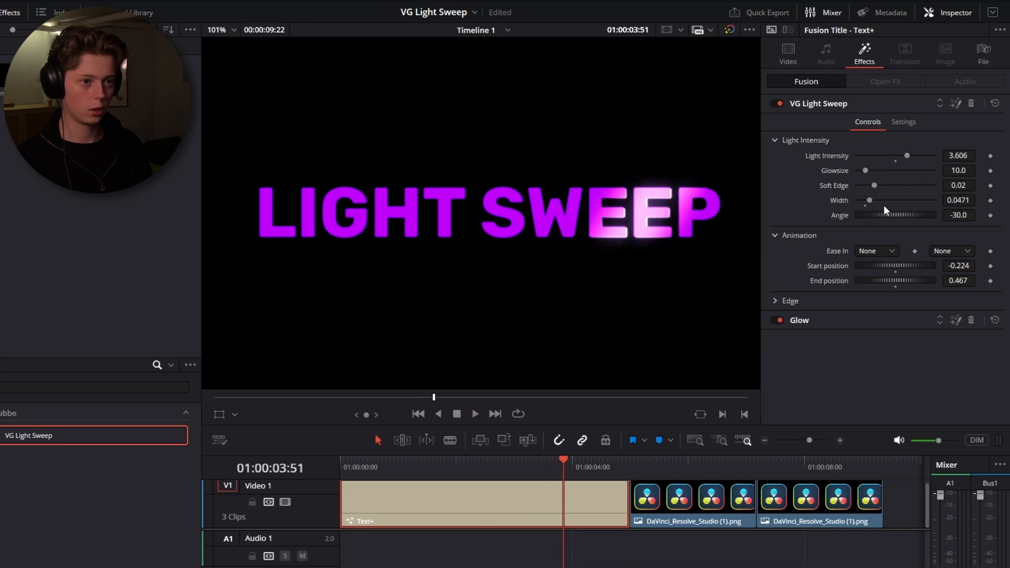
# Reduce the light intensity to 3.251 and the sweep width to 0.0436, and replay part of the text clip
pyautogui.moveTo(960, 157); pyautogui.dragTo(941, 156)
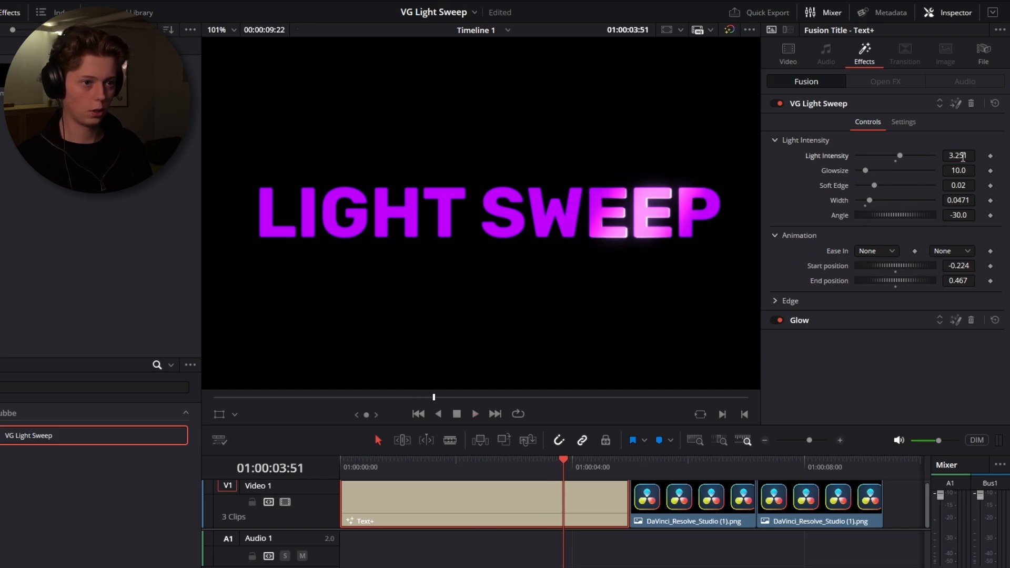
pyautogui.moveTo(966, 198); pyautogui.dragTo(959, 200)
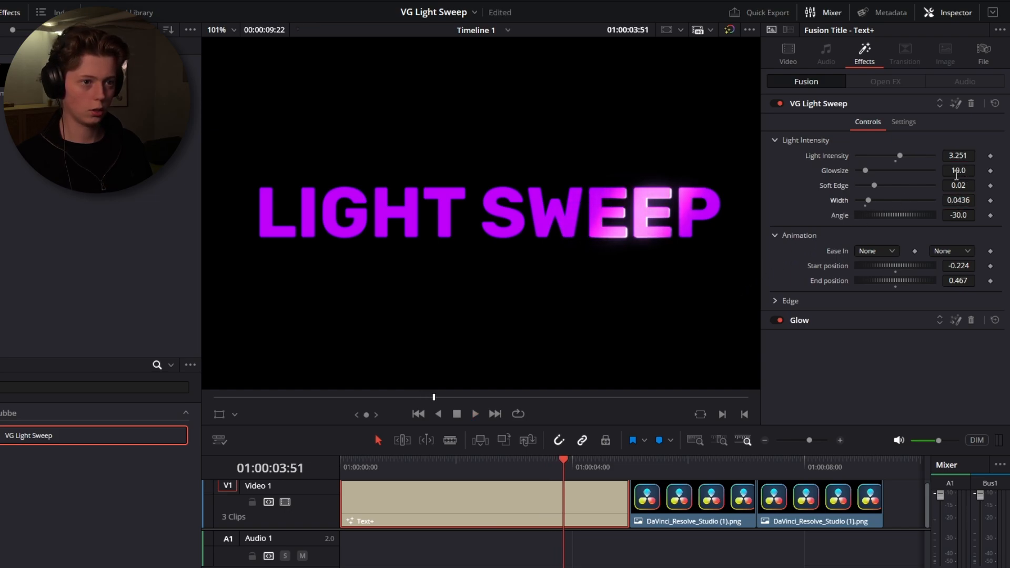
pyautogui.click(455, 460)
pyautogui.press('space')
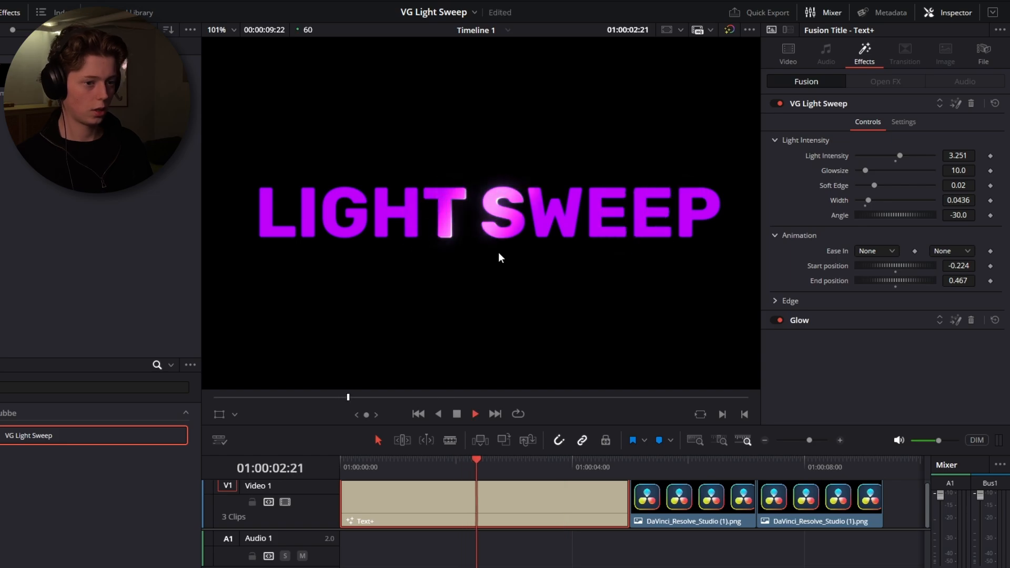
# Test an edge intensity of 0 and a different edge size on the text, restoring them to 1.0 and 0.0025
pyautogui.click(777, 300)
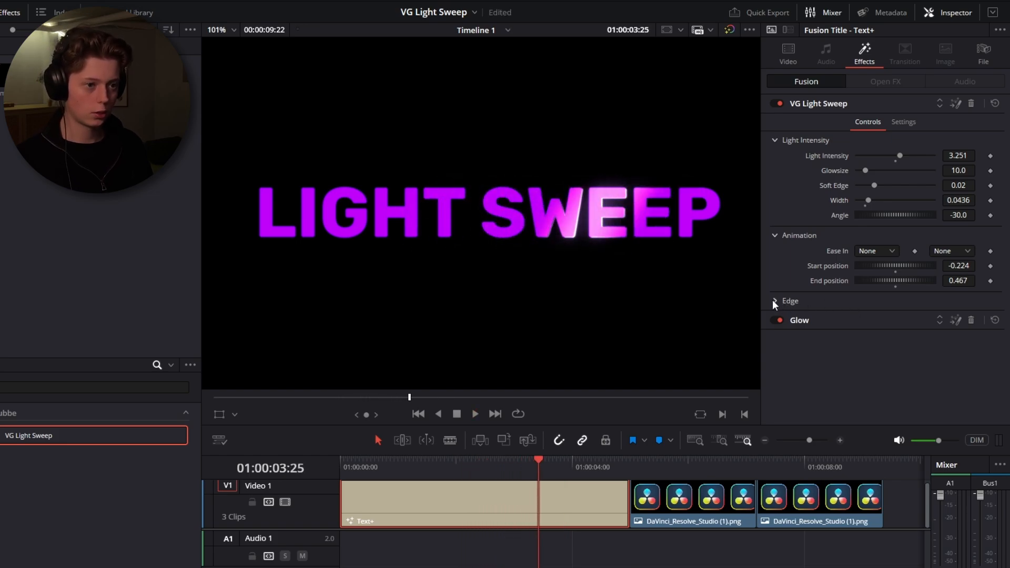
pyautogui.click(773, 300)
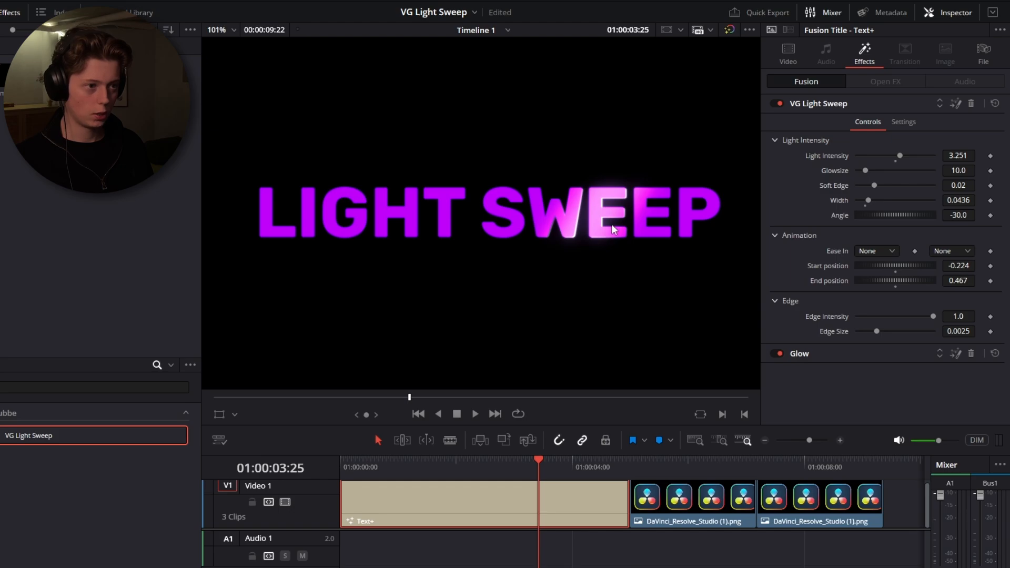
pyautogui.scroll(5, 610, 280)
pyautogui.scroll(4, 582, 254)
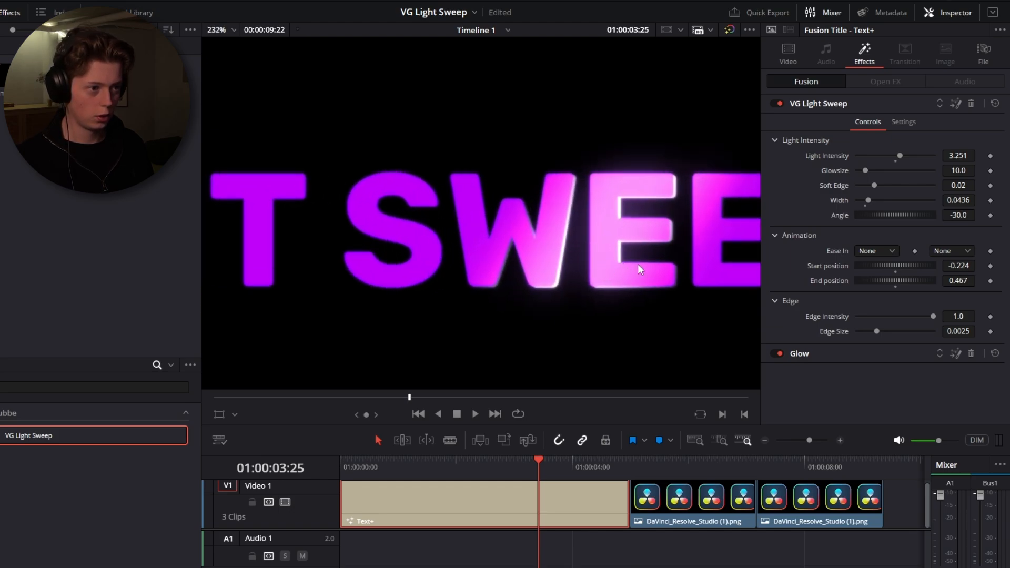
pyautogui.click(958, 316)
pyautogui.write('0')
pyautogui.press('Return')
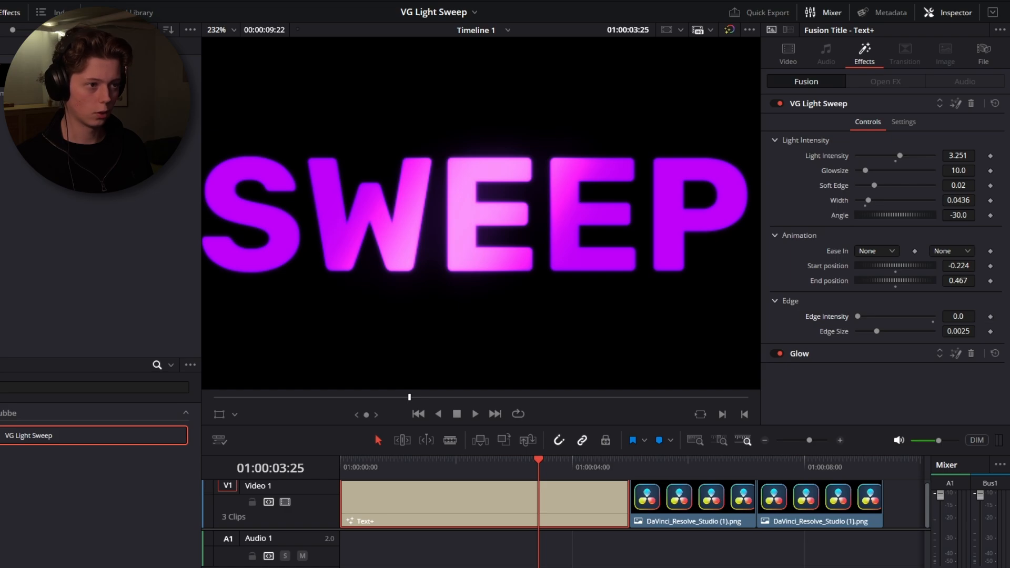
pyautogui.moveTo(958, 316)
pyautogui.mouseDown()
pyautogui.moveTo(1009, 316)
pyautogui.moveTo(969, 332)
pyautogui.moveTo(999, 331)
pyautogui.moveTo(964, 331)
pyautogui.mouseUp()
pyautogui.click(876, 336)
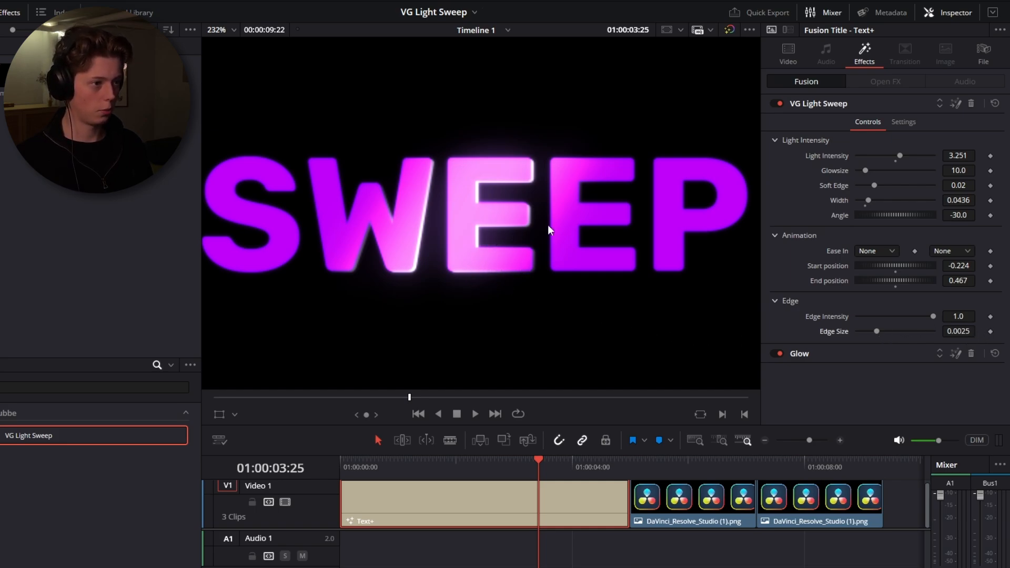
# Return the playhead to the start of the text clip and set the sweep's start position to -0.226
pyautogui.scroll(-5, 473, 238)
pyautogui.moveTo(388, 464); pyautogui.dragTo(336, 475)
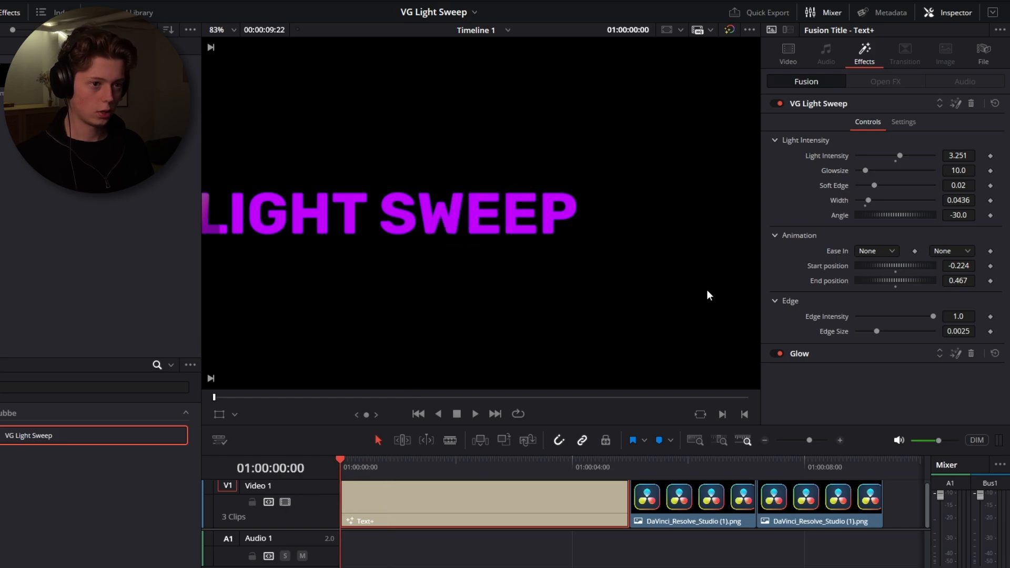
pyautogui.moveTo(466, 250); pyautogui.dragTo(620, 270)
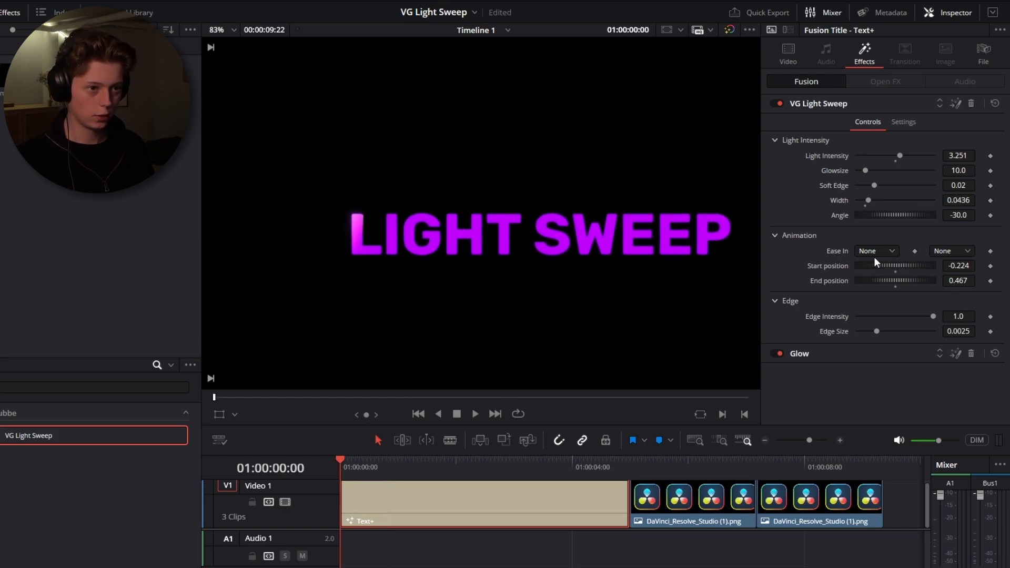
pyautogui.moveTo(965, 269)
pyautogui.mouseDown()
pyautogui.moveTo(976, 269)
pyautogui.moveTo(965, 268)
pyautogui.mouseUp()
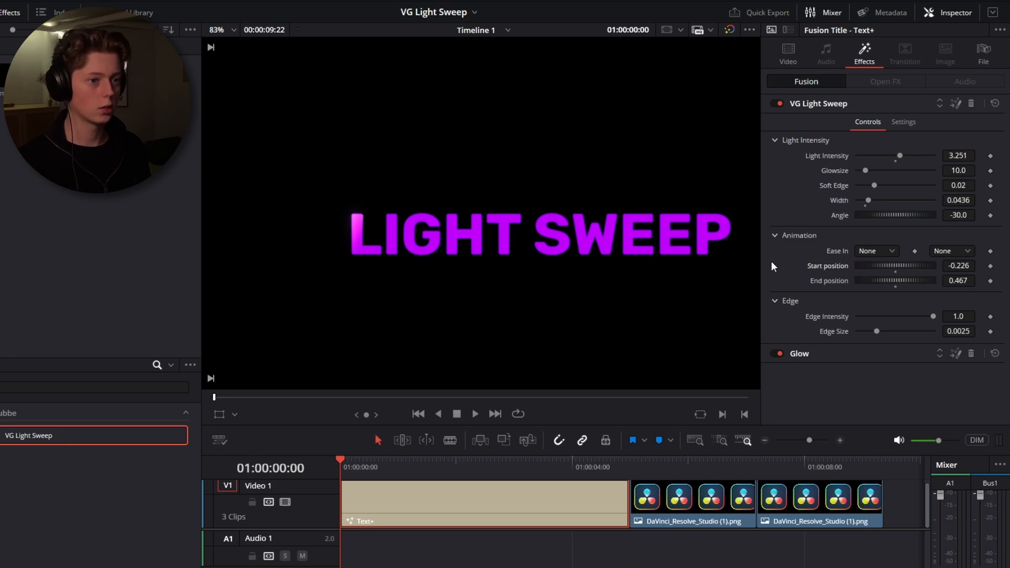
# Set both easing options of the sweep animation to Expo and play the text clip to check the motion
pyautogui.click(872, 250)
pyautogui.click(869, 251)
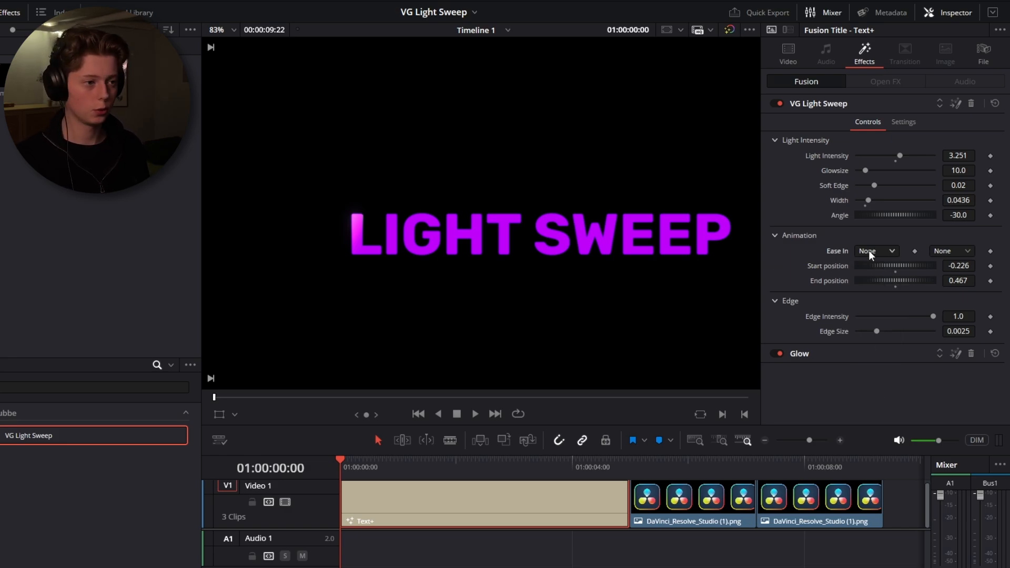
pyautogui.click(868, 250)
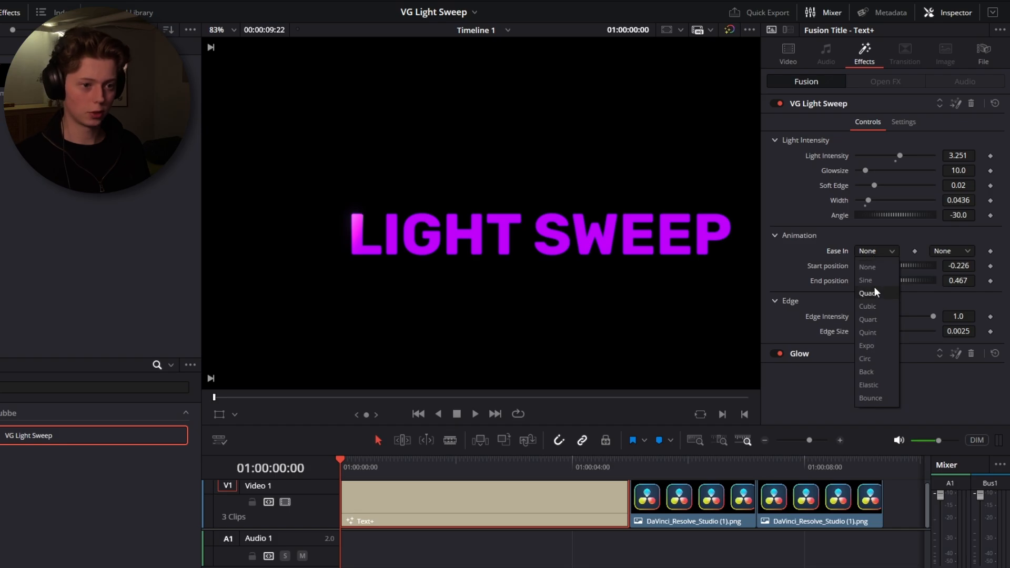
pyautogui.click(881, 343)
pyautogui.click(946, 251)
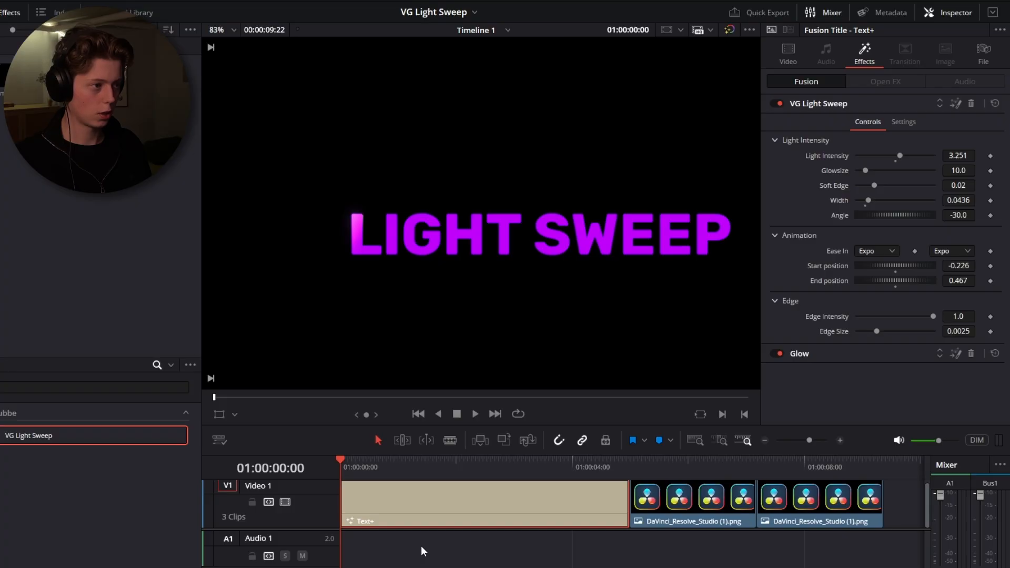
pyautogui.press('space')
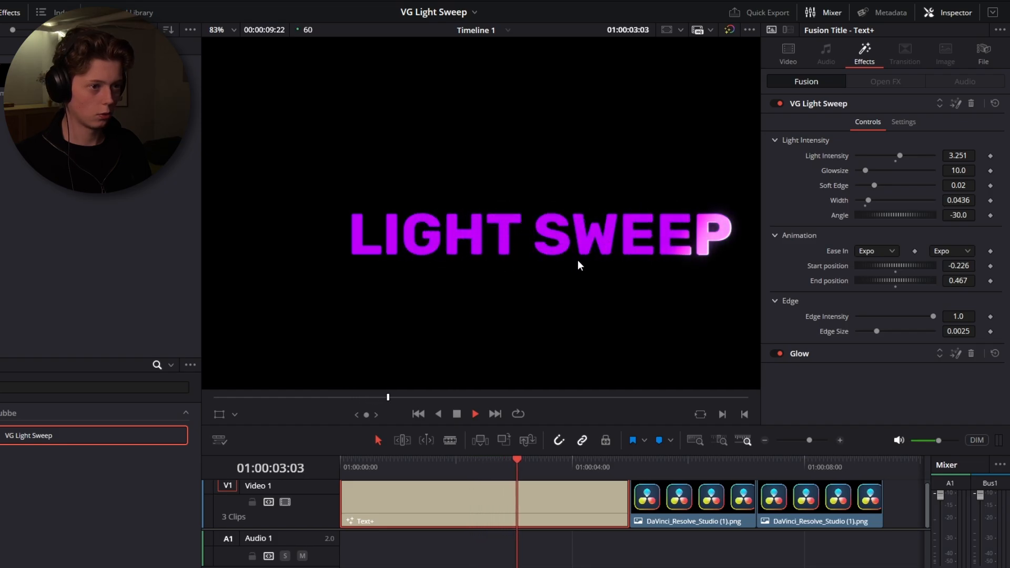
pyautogui.click(359, 469)
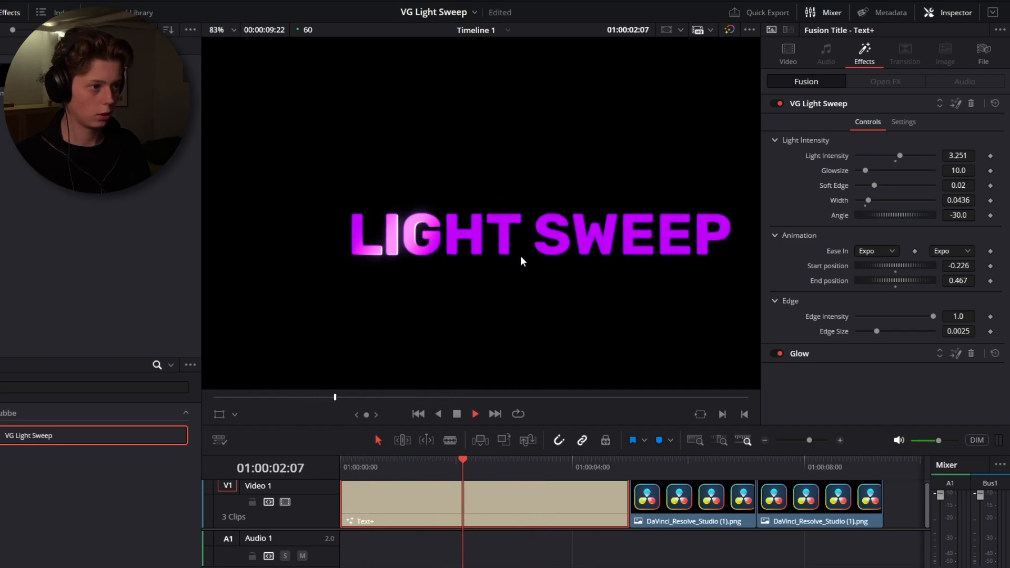
# Move the playhead to the start of the first DaVinci Resolve logo clip at 01:00:05:00
pyautogui.click(626, 466)
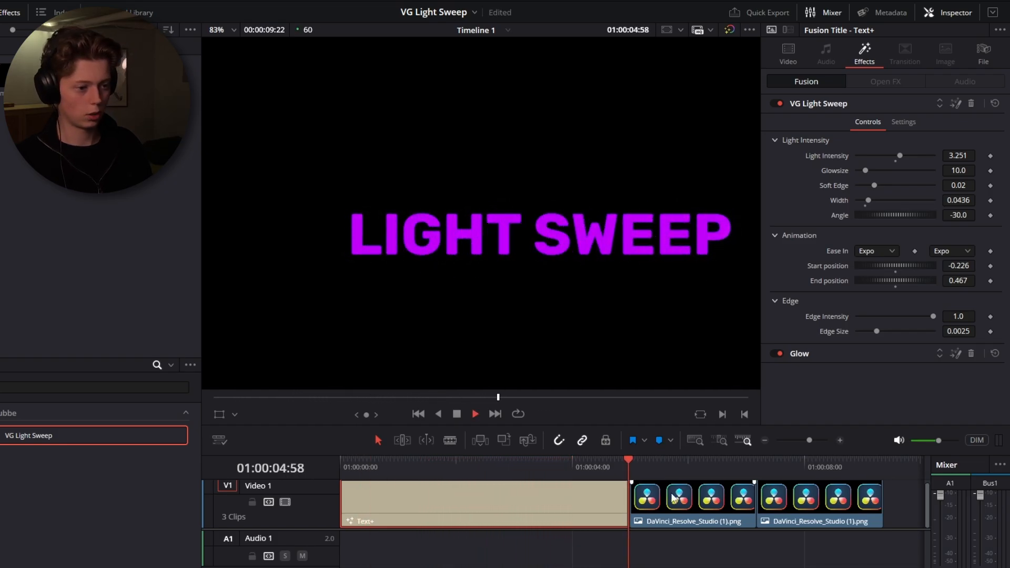
pyautogui.press('Up')
pyautogui.scroll(-4, 548, 213)
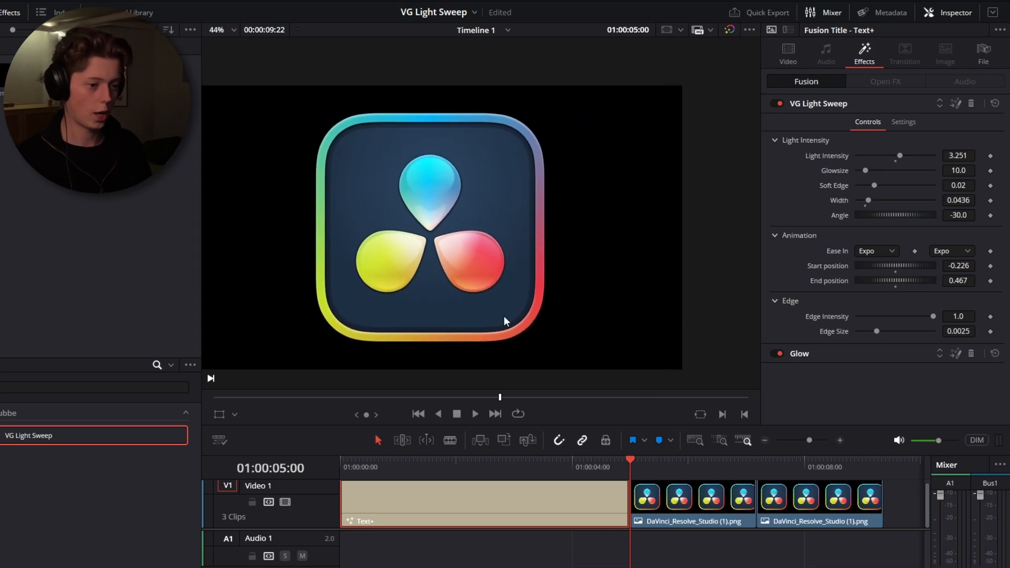
# Delete the second DaVinci Resolve logo clip and apply the VG Light Sweep effect to the remaining logo clip
pyautogui.click(686, 542)
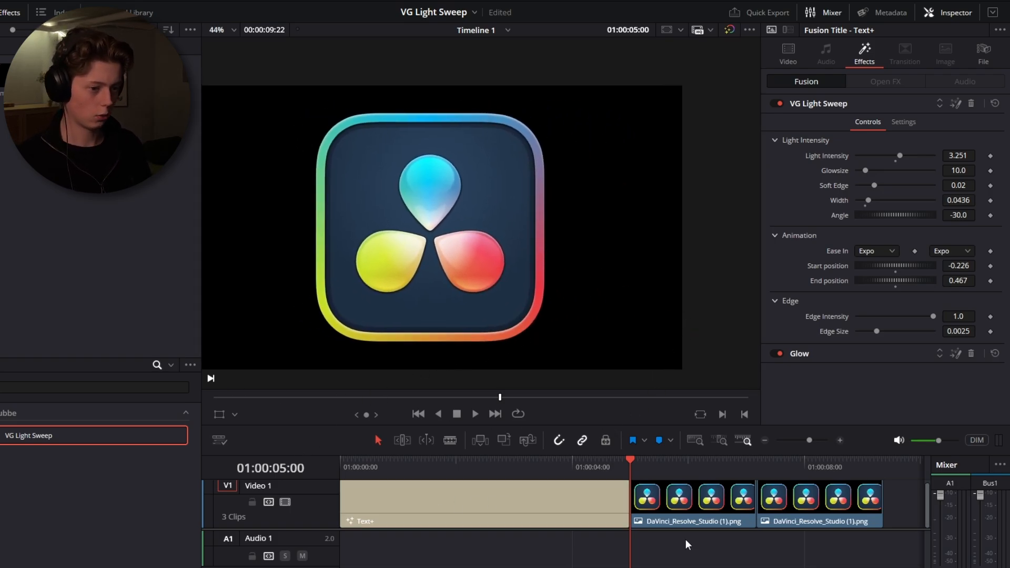
pyautogui.click(764, 506)
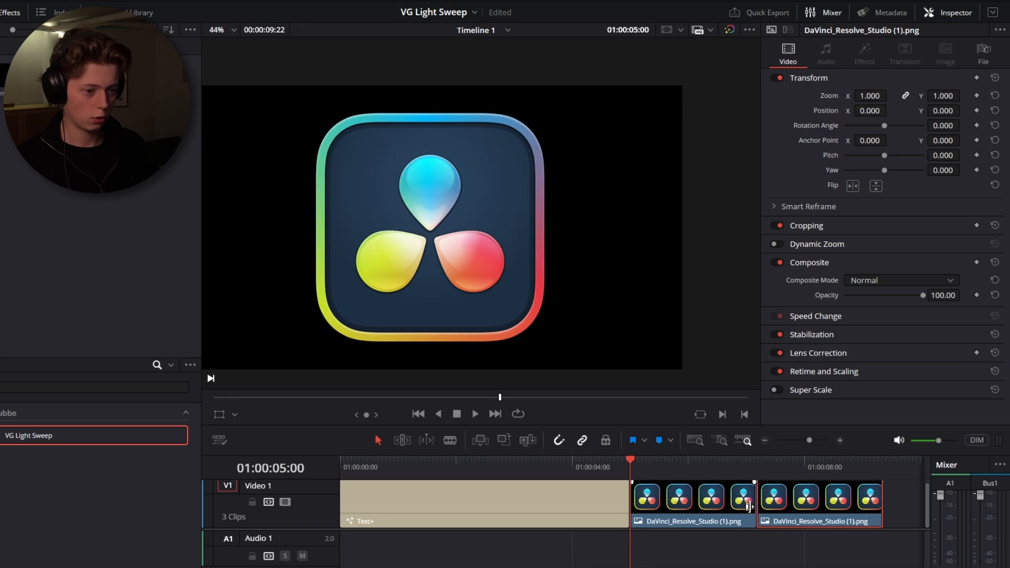
pyautogui.press('Delete')
pyautogui.moveTo(79, 436); pyautogui.dragTo(686, 512)
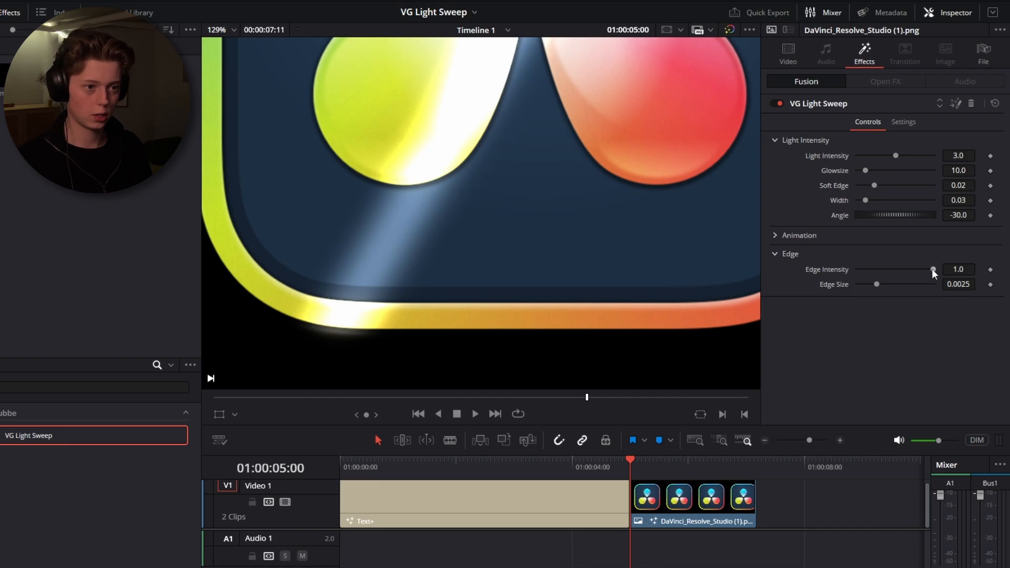
# Set the logo sweep's edge intensity to 0, light intensity to 2.031, soft edge to 0.03422, width to 0.0522 and angle to -35.5
pyautogui.moveTo(932, 269); pyautogui.dragTo(746, 273)
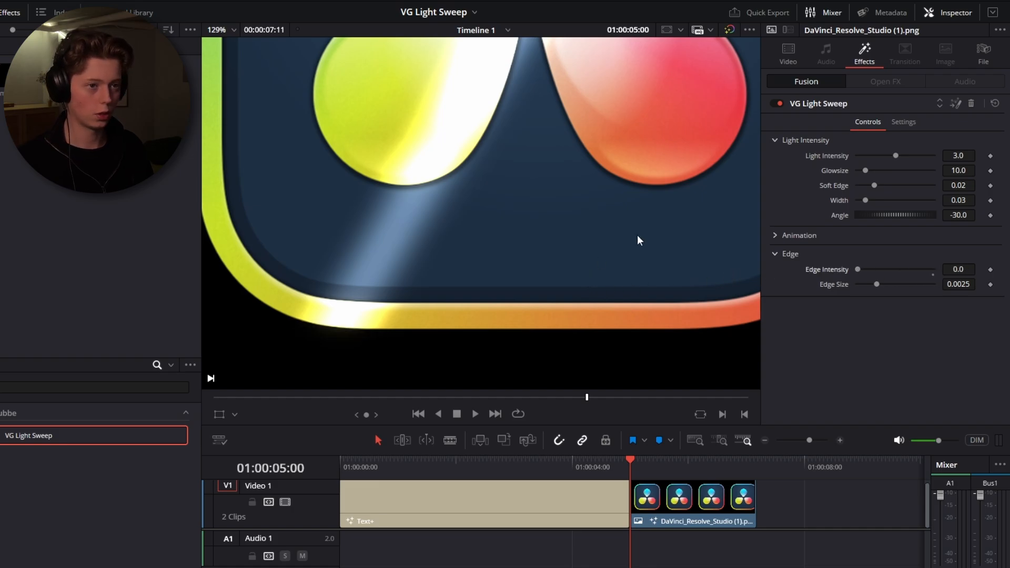
pyautogui.moveTo(857, 270); pyautogui.dragTo(820, 269)
pyautogui.scroll(-1, 446, 236)
pyautogui.hotkey('shift', 'z')
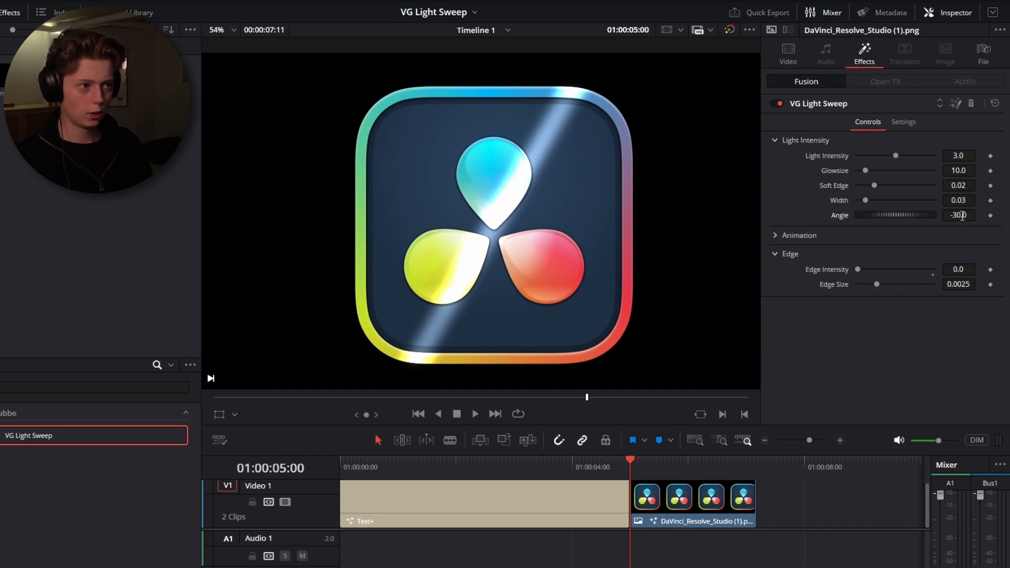
pyautogui.moveTo(961, 216)
pyautogui.mouseDown()
pyautogui.moveTo(941, 215)
pyautogui.moveTo(967, 200)
pyautogui.mouseUp()
pyautogui.moveTo(968, 157); pyautogui.dragTo(970, 183)
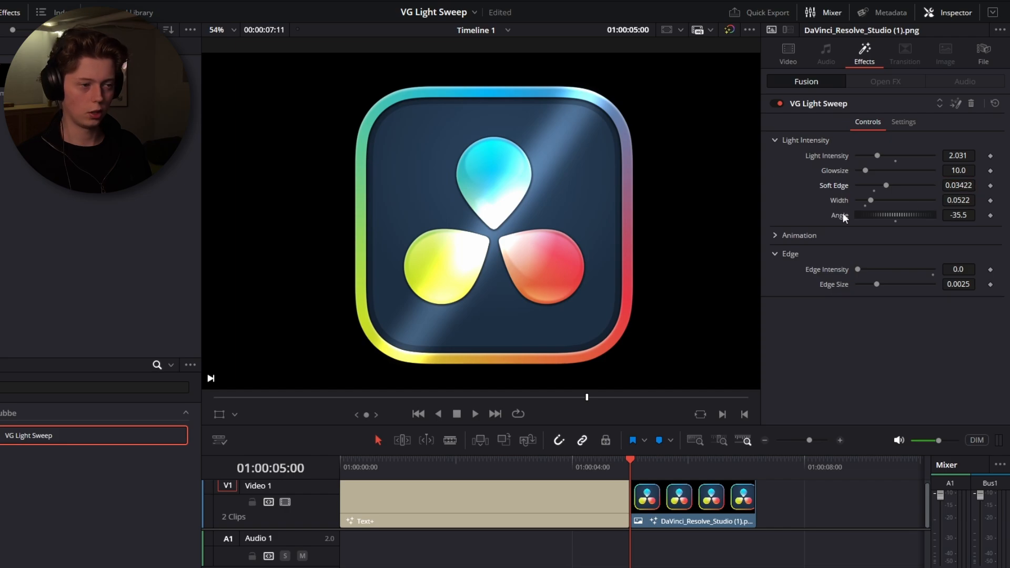
# Set the logo sweep's start position to -0.367 and end position to 0.726, play the clip and return to its start
pyautogui.click(780, 237)
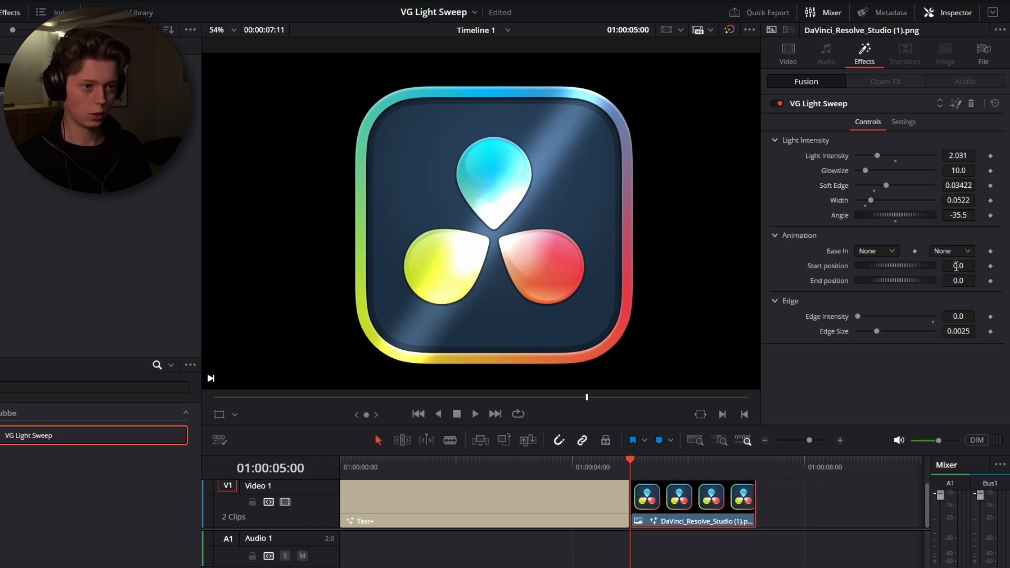
pyautogui.moveTo(964, 266); pyautogui.dragTo(989, 282)
pyautogui.press('Down')
pyautogui.click(642, 466)
pyautogui.press('space')
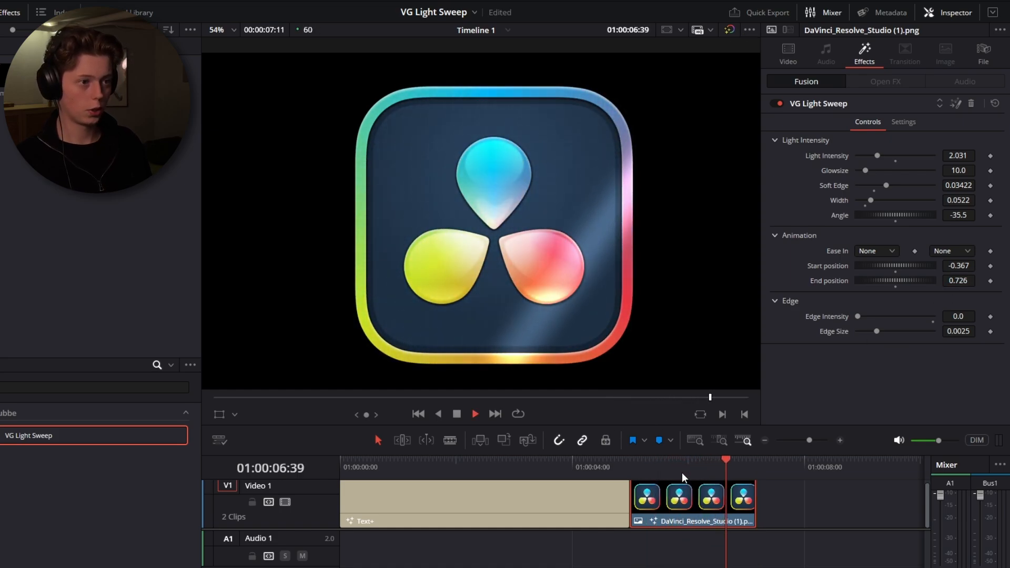
pyautogui.click(630, 459)
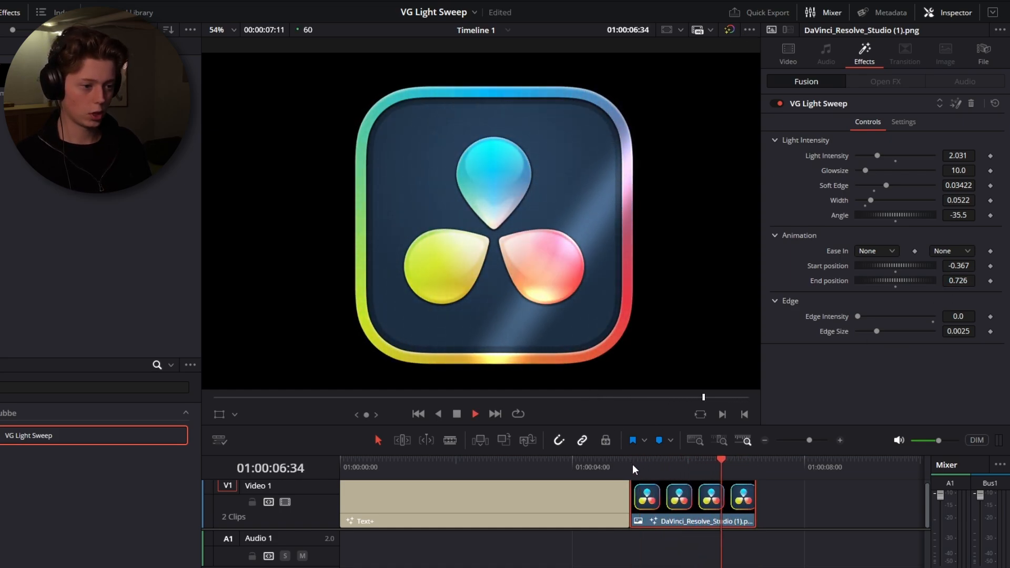
pyautogui.click(636, 466)
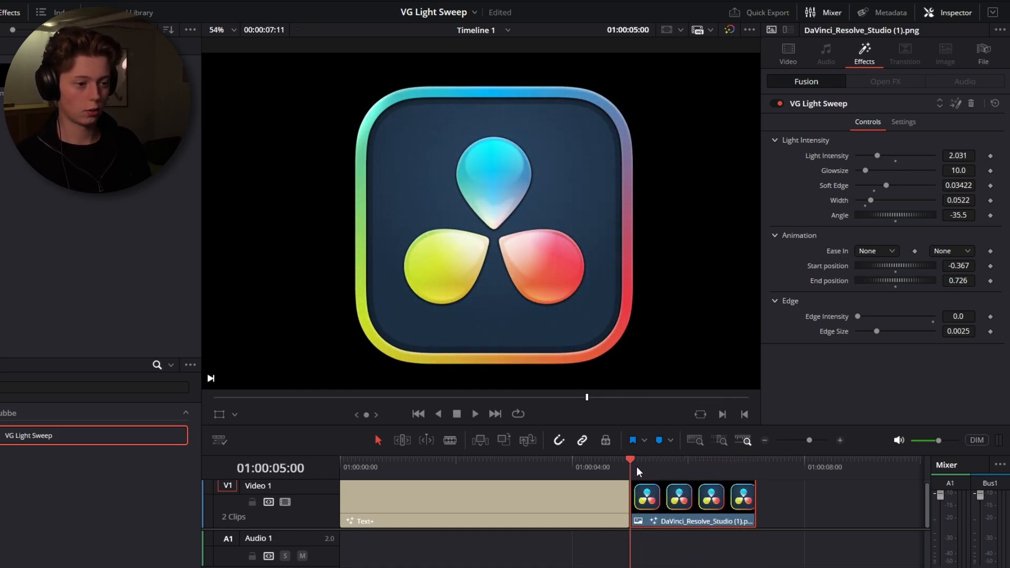
# Set both easing options of the logo's sweep animation to Expo and play the logo clip to check the motion
pyautogui.click(888, 253)
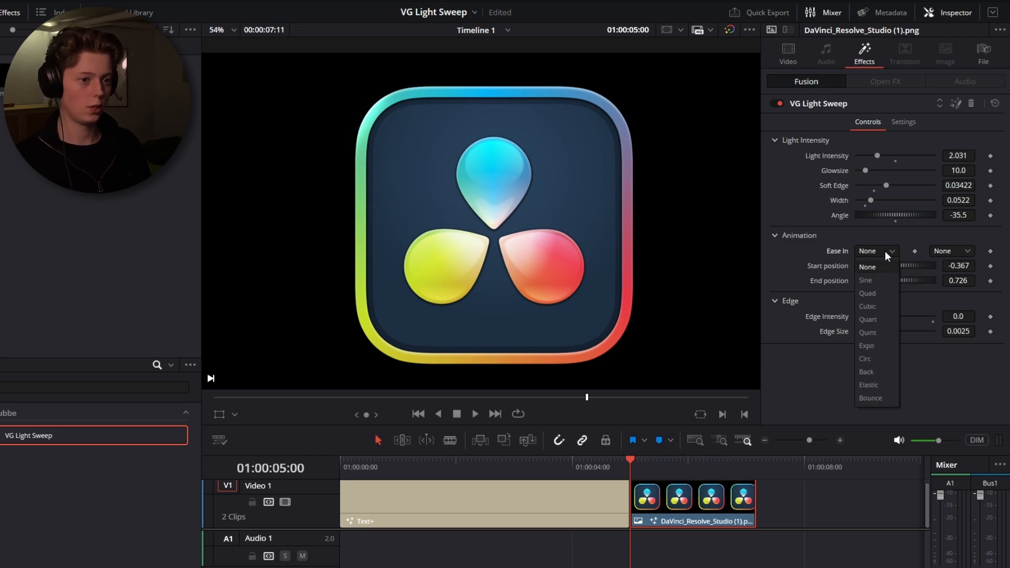
pyautogui.click(869, 345)
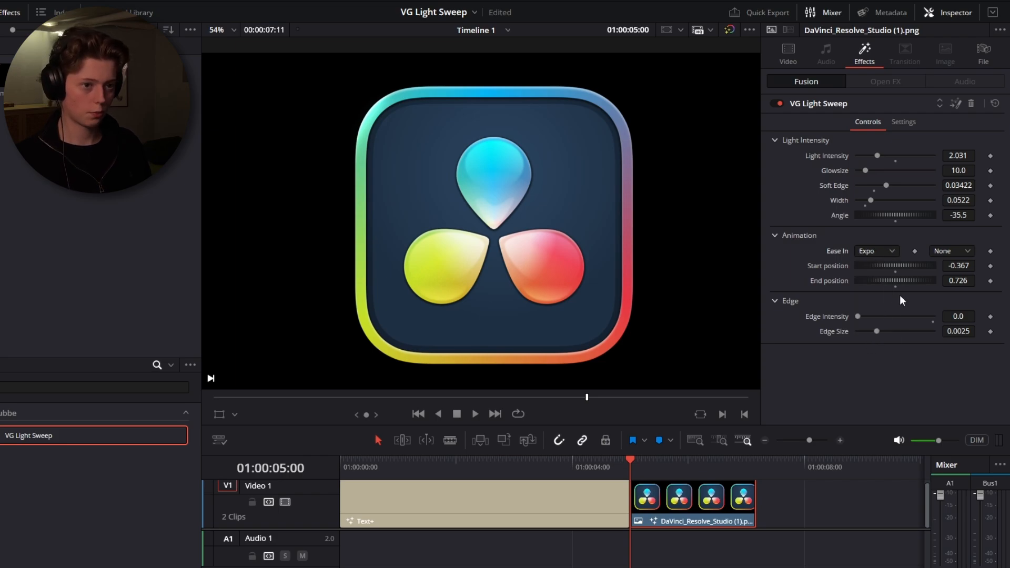
pyautogui.click(949, 251)
pyautogui.click(942, 345)
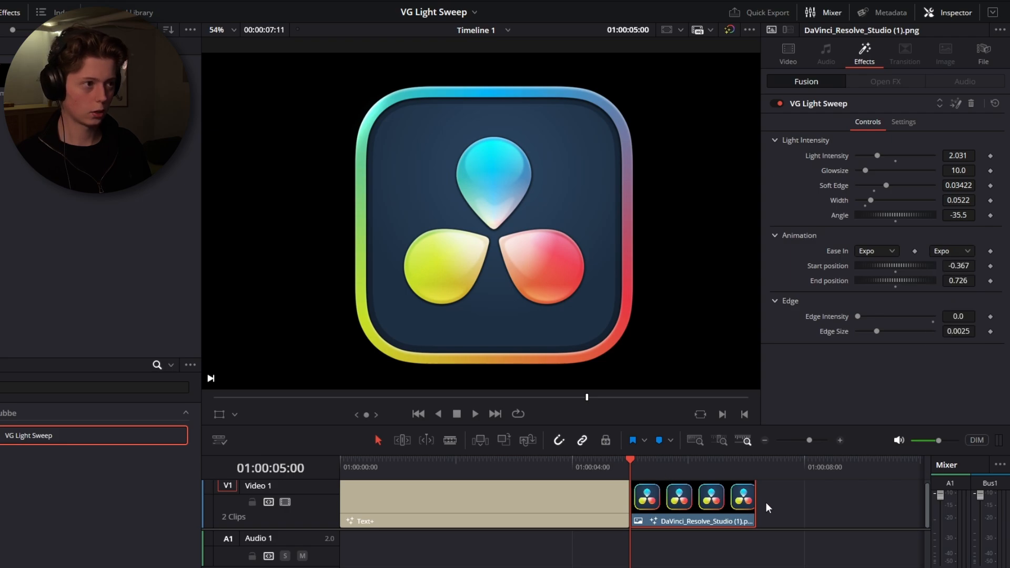
pyautogui.press('space')
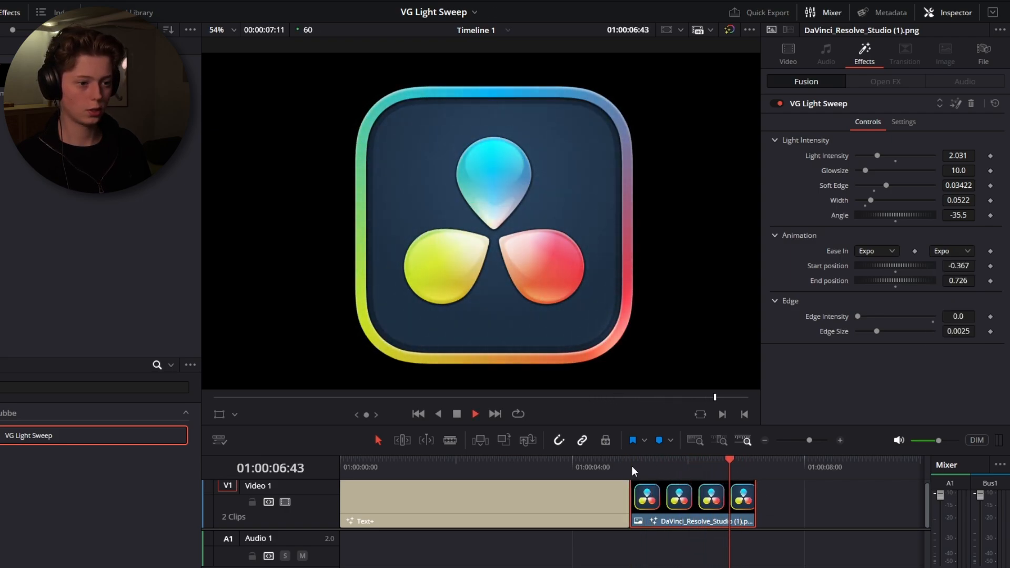
pyautogui.press('space')
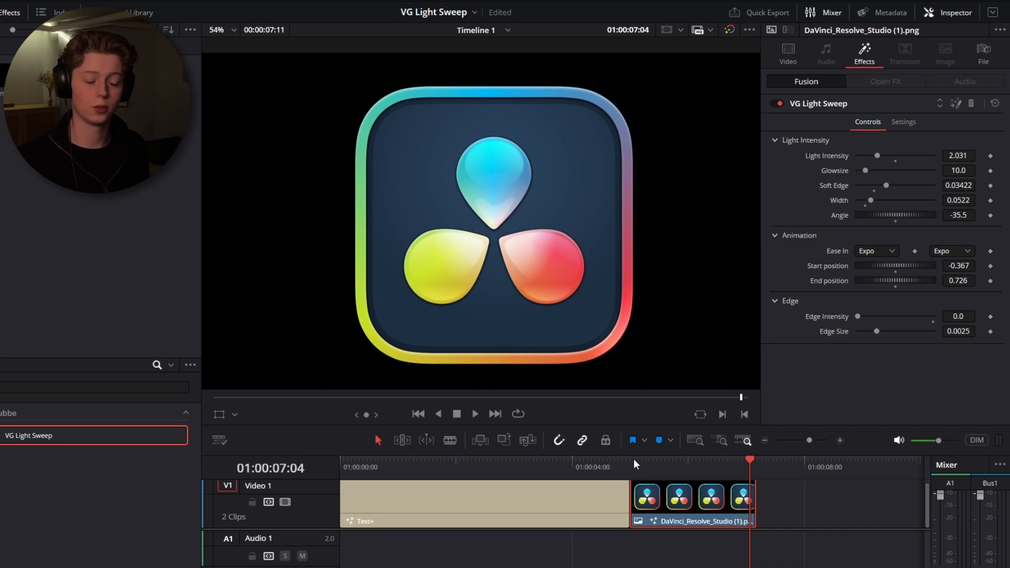